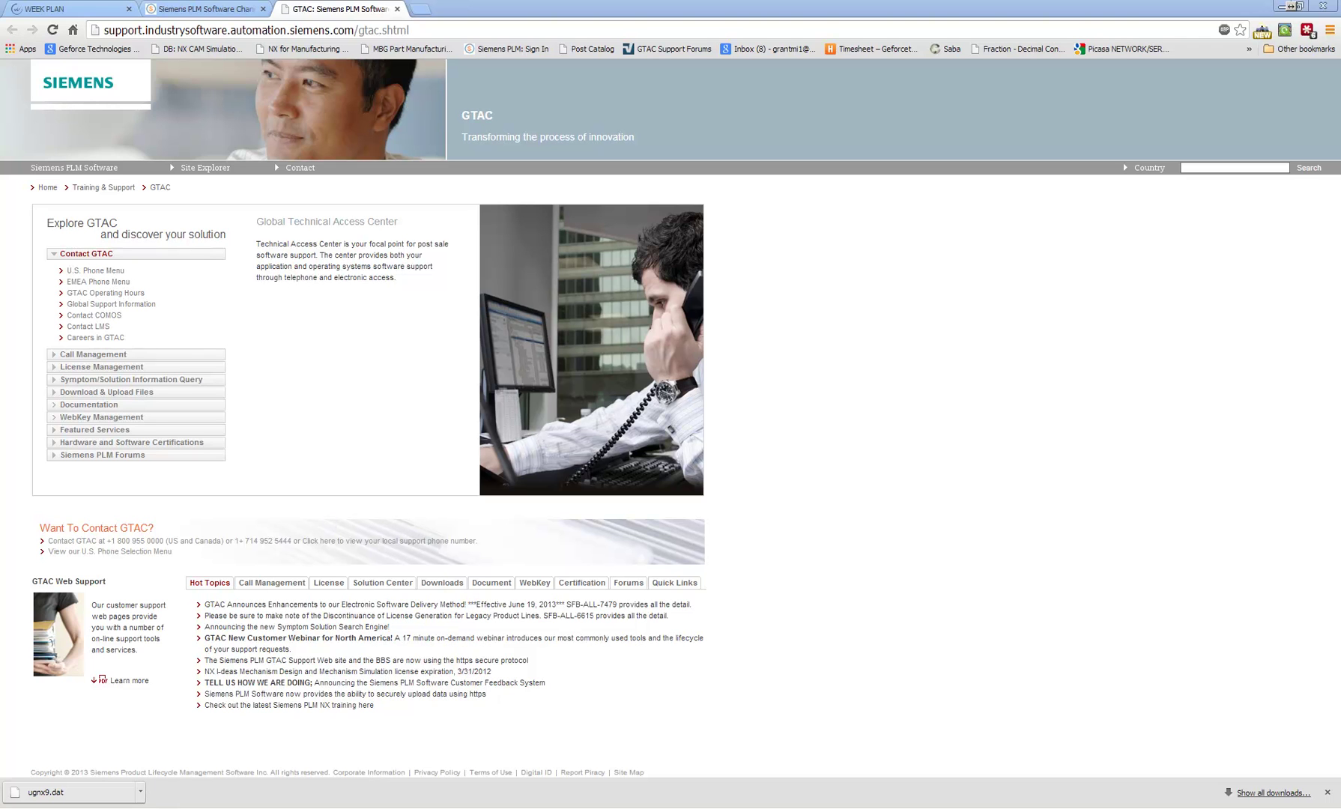
Show the GTAC Newsgroup & Conferencing panel stating a WebKey account is required.
click(135, 796)
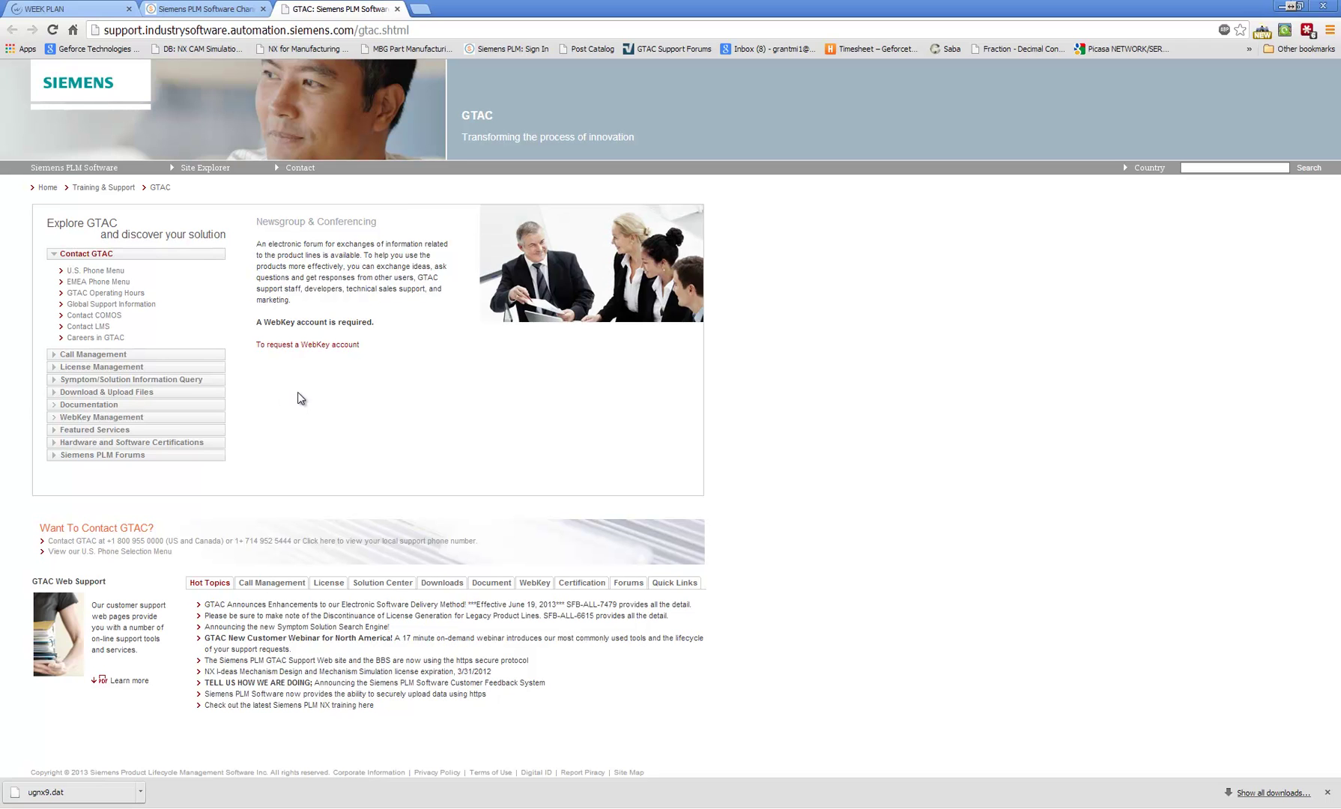
Bring up ugnx85.dat in Notepad++ showing the Sold-To and WebKey Access Code header.
key(alt+Tab)
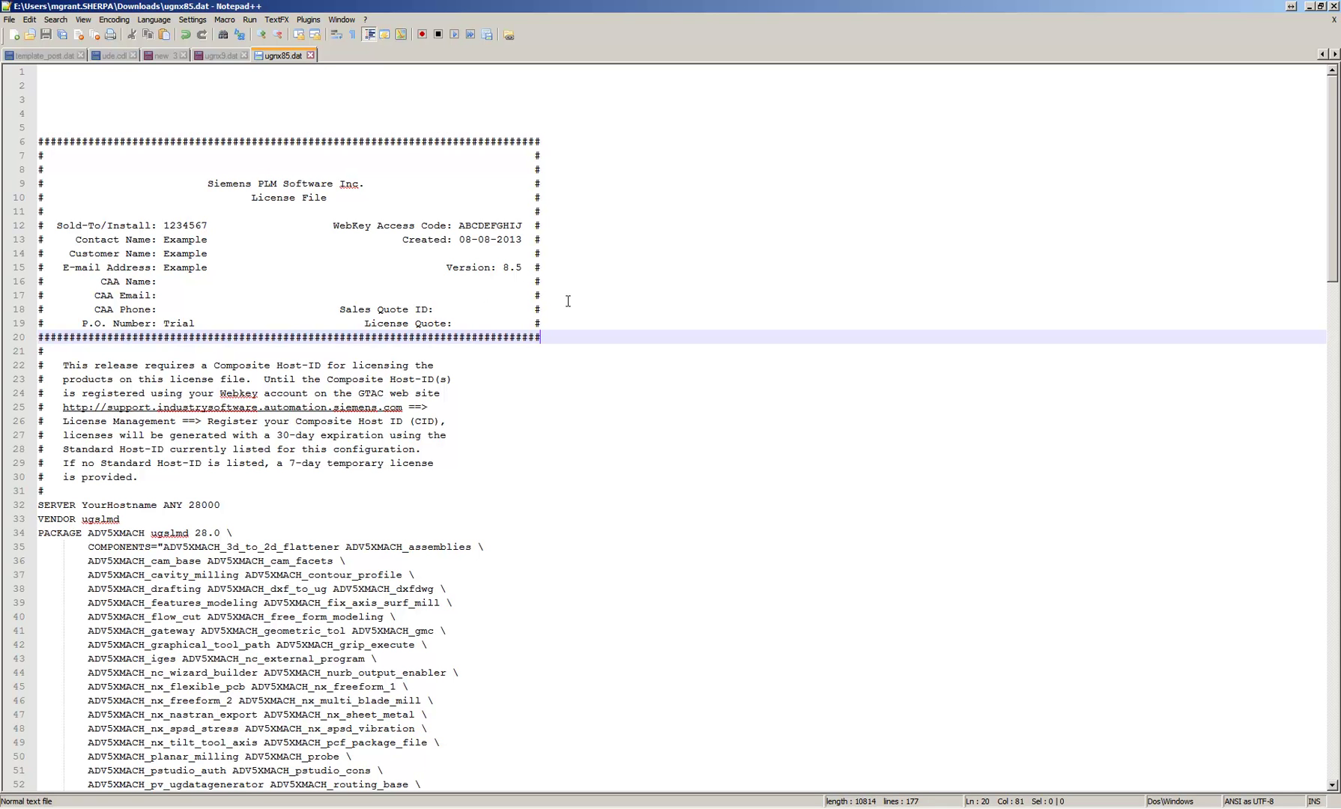
Go from GTAC to WebKey account request, Create Account, then Siemens PLM Standard WebKey Creation.
click(299, 798)
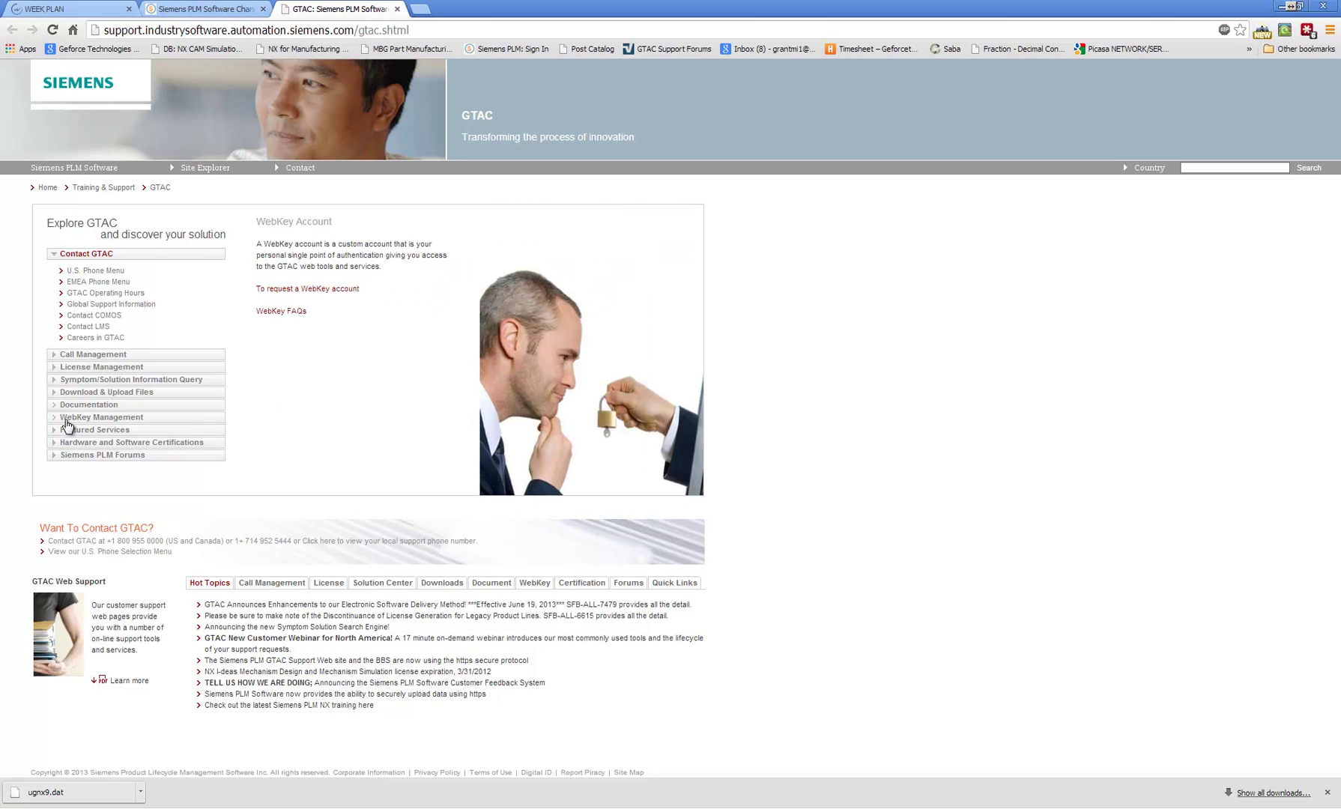
click(340, 427)
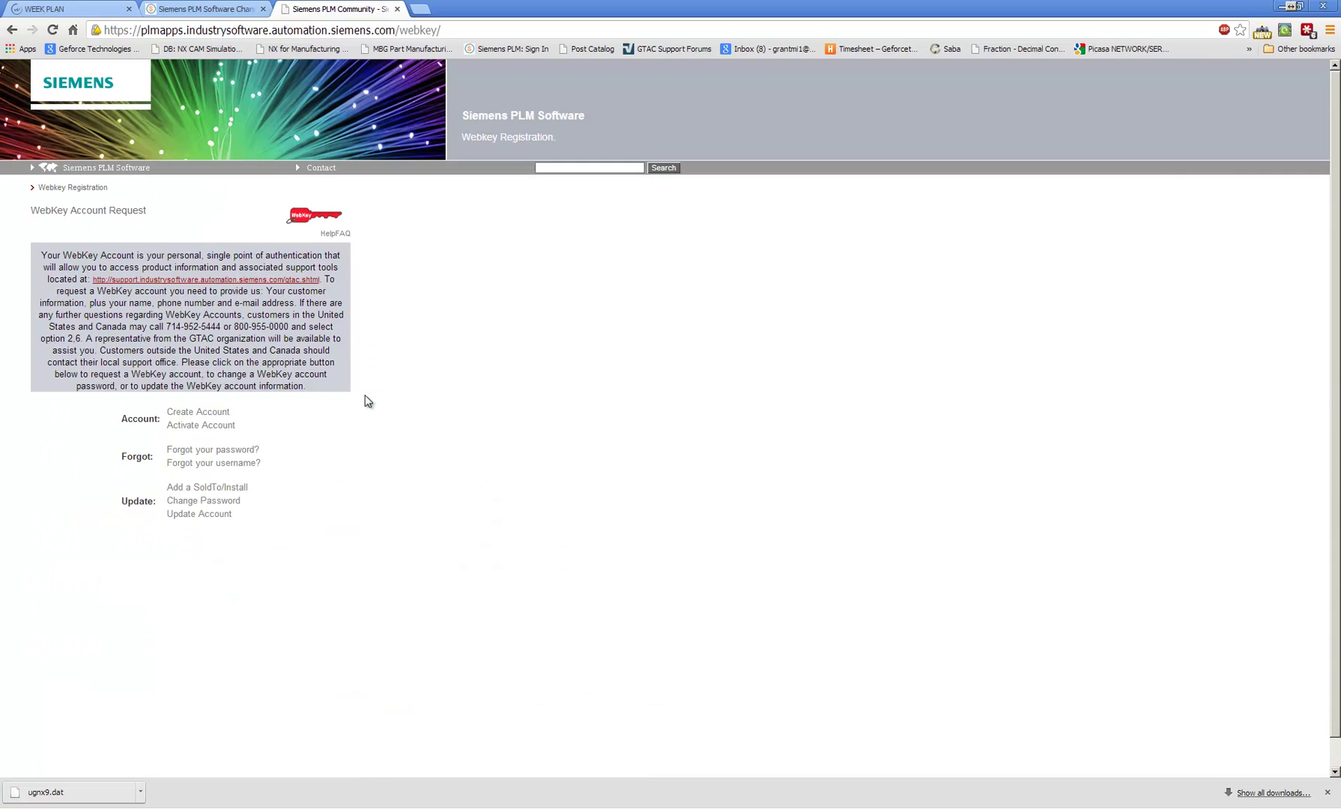
click(203, 412)
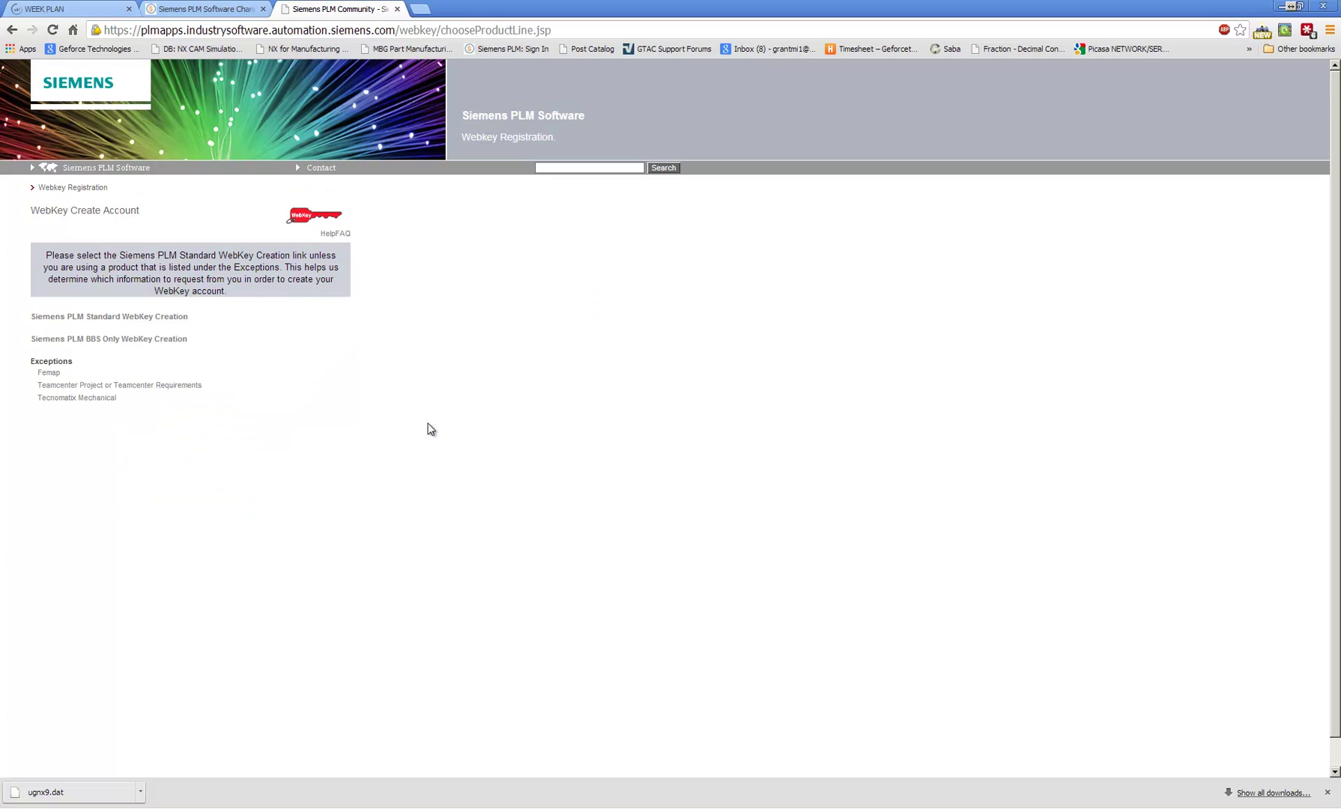
click(146, 317)
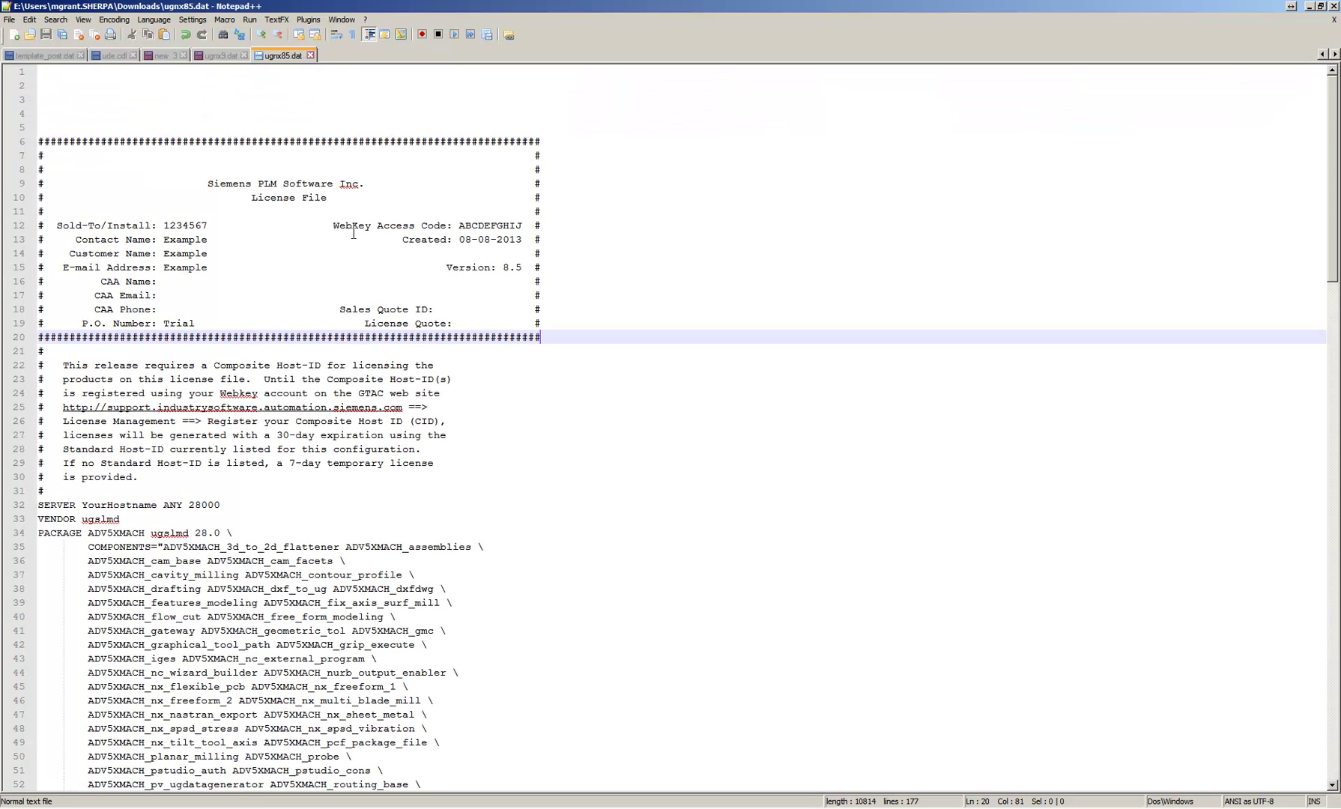
Copy Sold-To number 1234567 from the license file into the Sold-to ID field.
drag(209, 225, 161, 225)
key(ctrl+c)
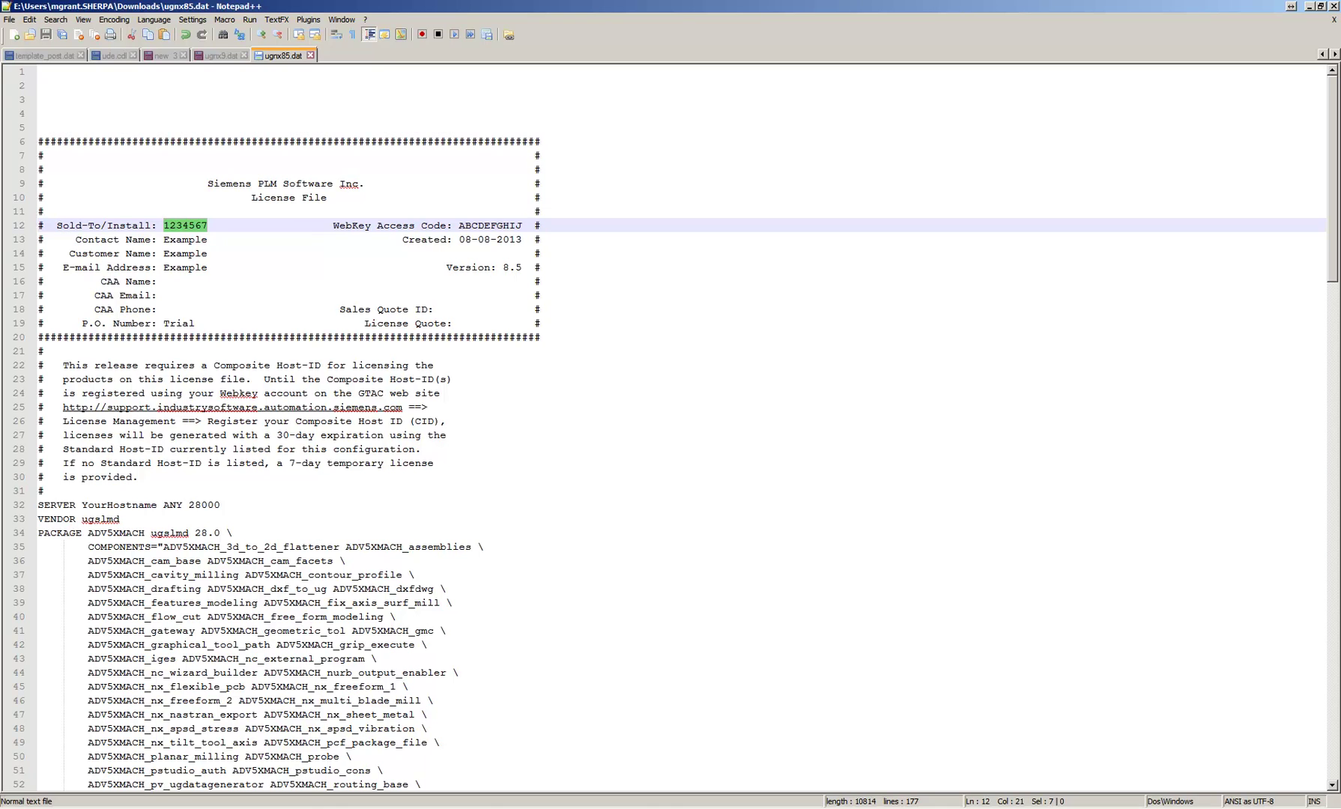
key(alt+Tab)
click(131, 293)
key(ctrl+v)
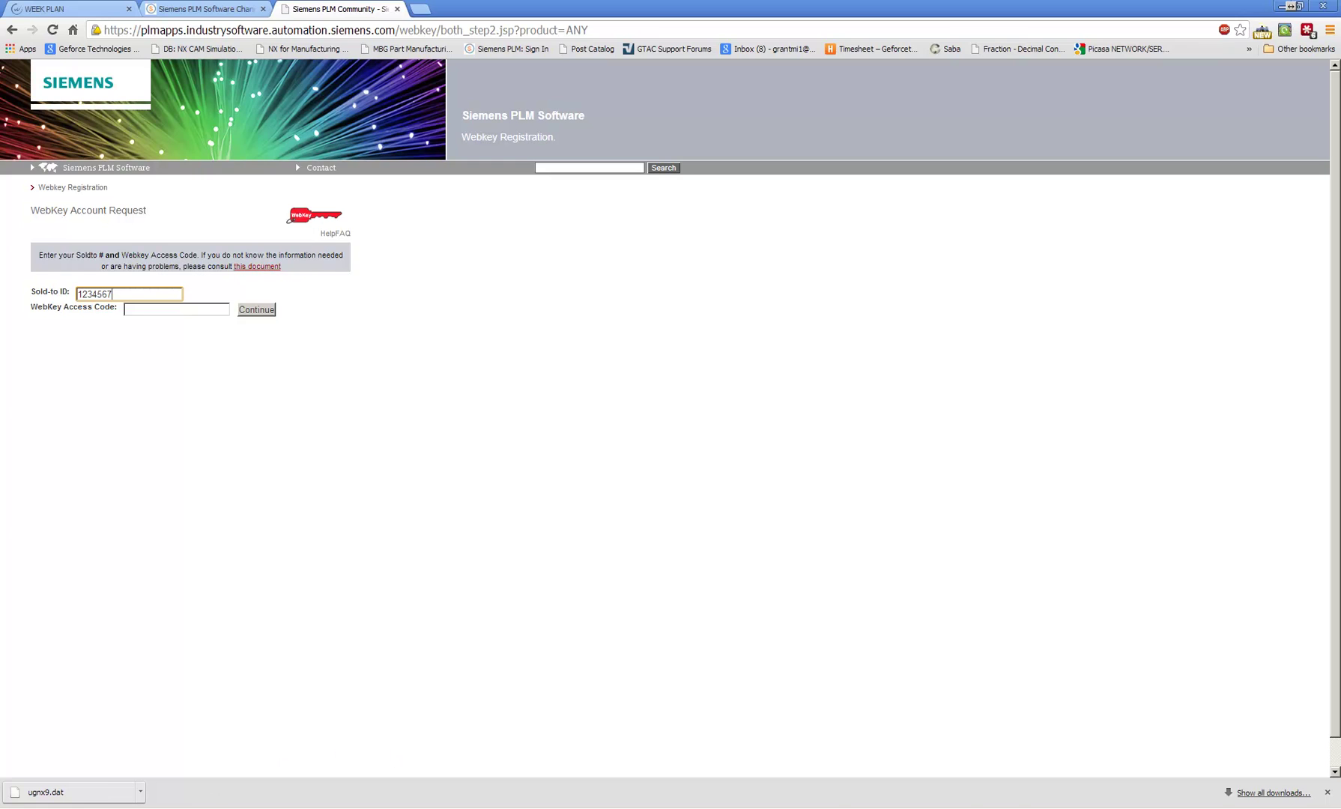
key(alt+Tab)
drag(522, 226, 459, 225)
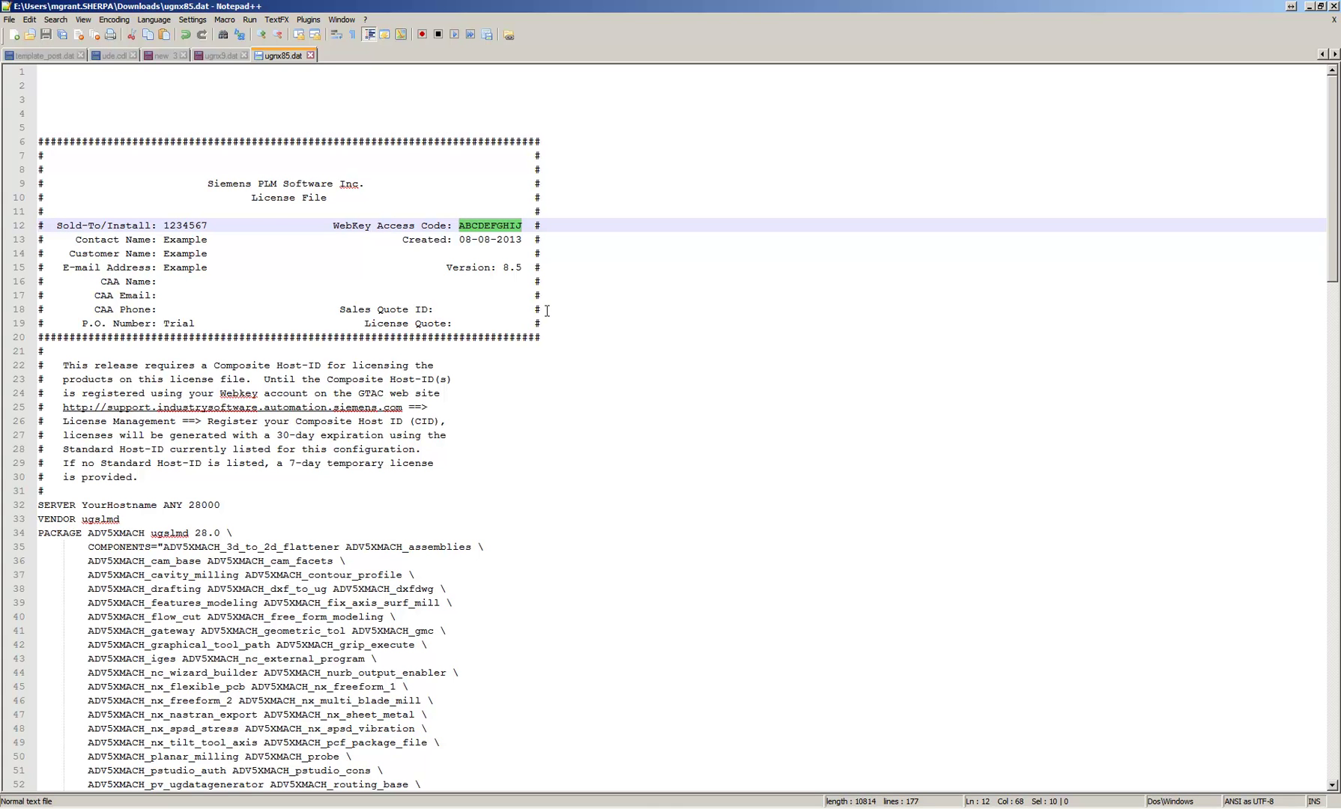
key(alt+Tab)
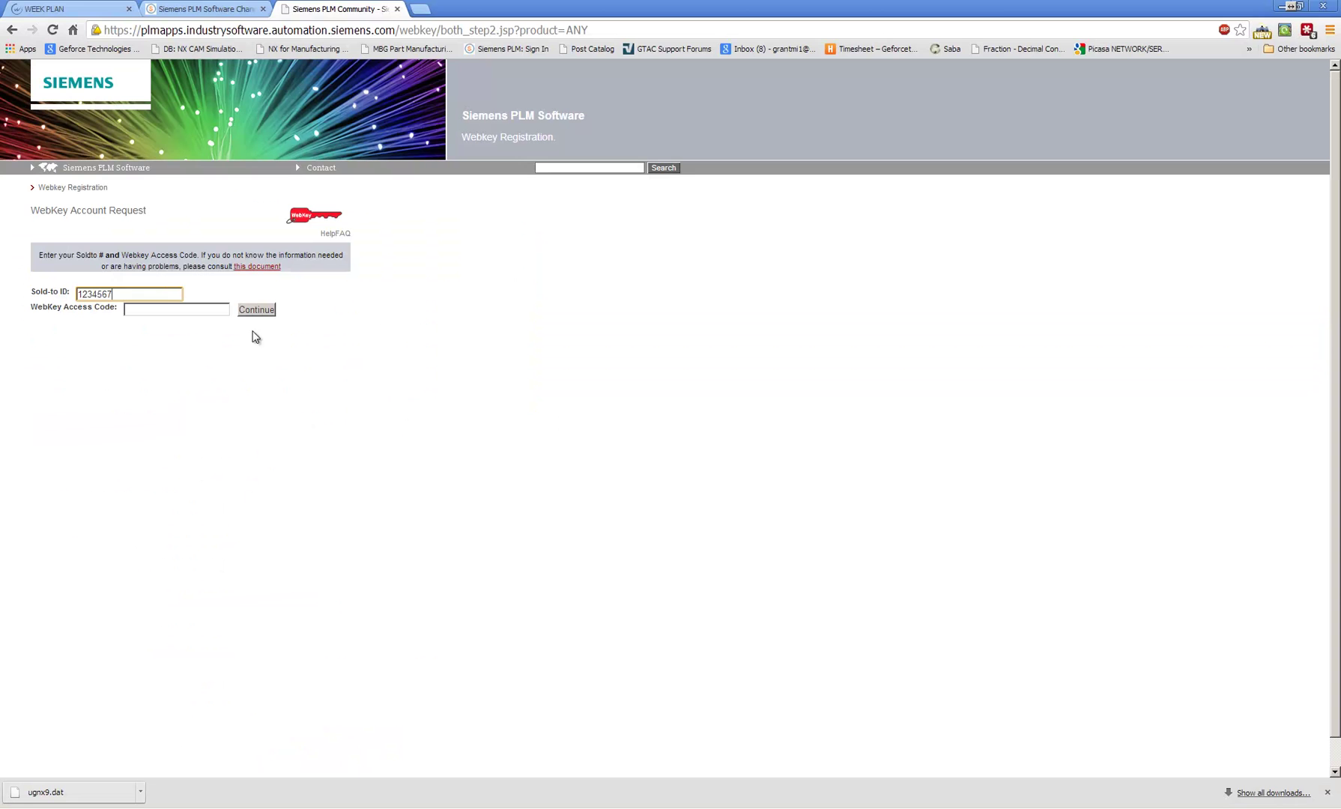
click(197, 308)
key(ctrl+v)
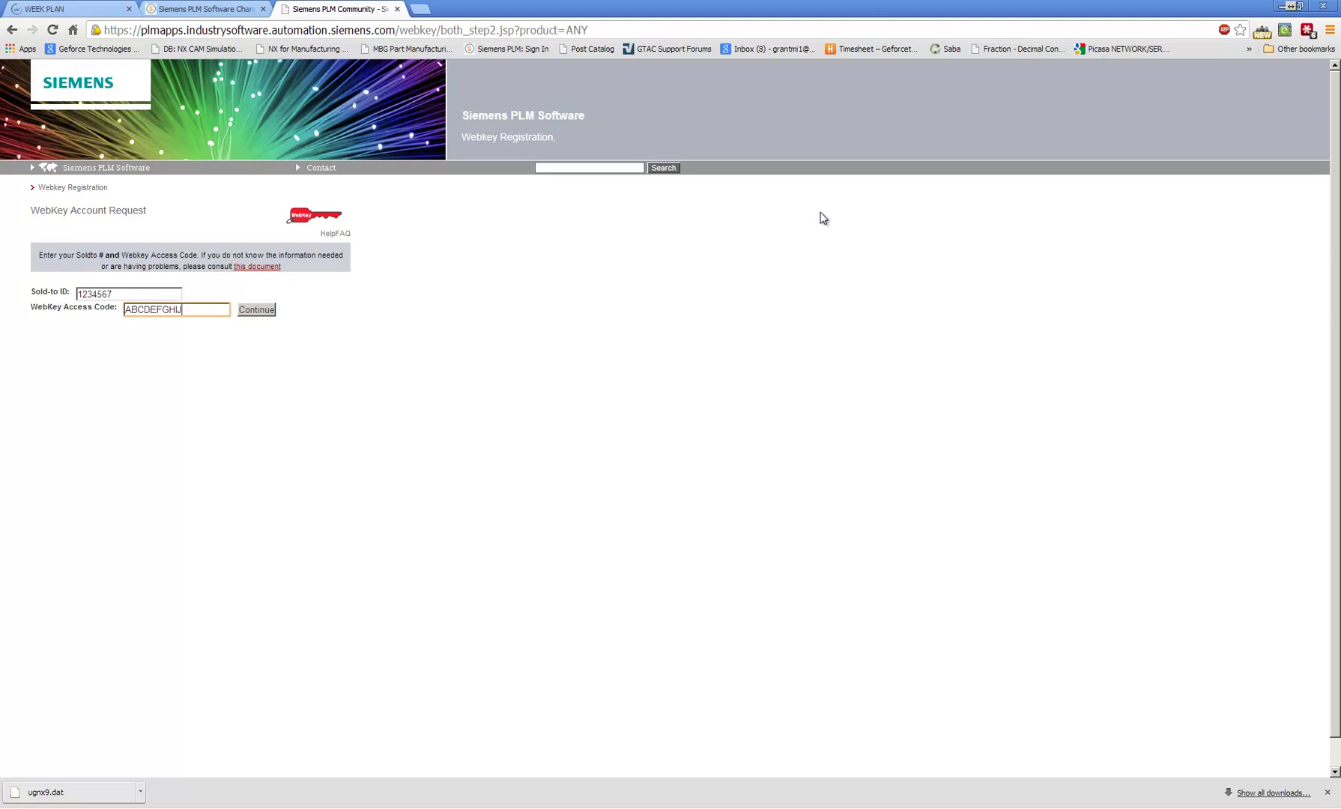
key(Return)
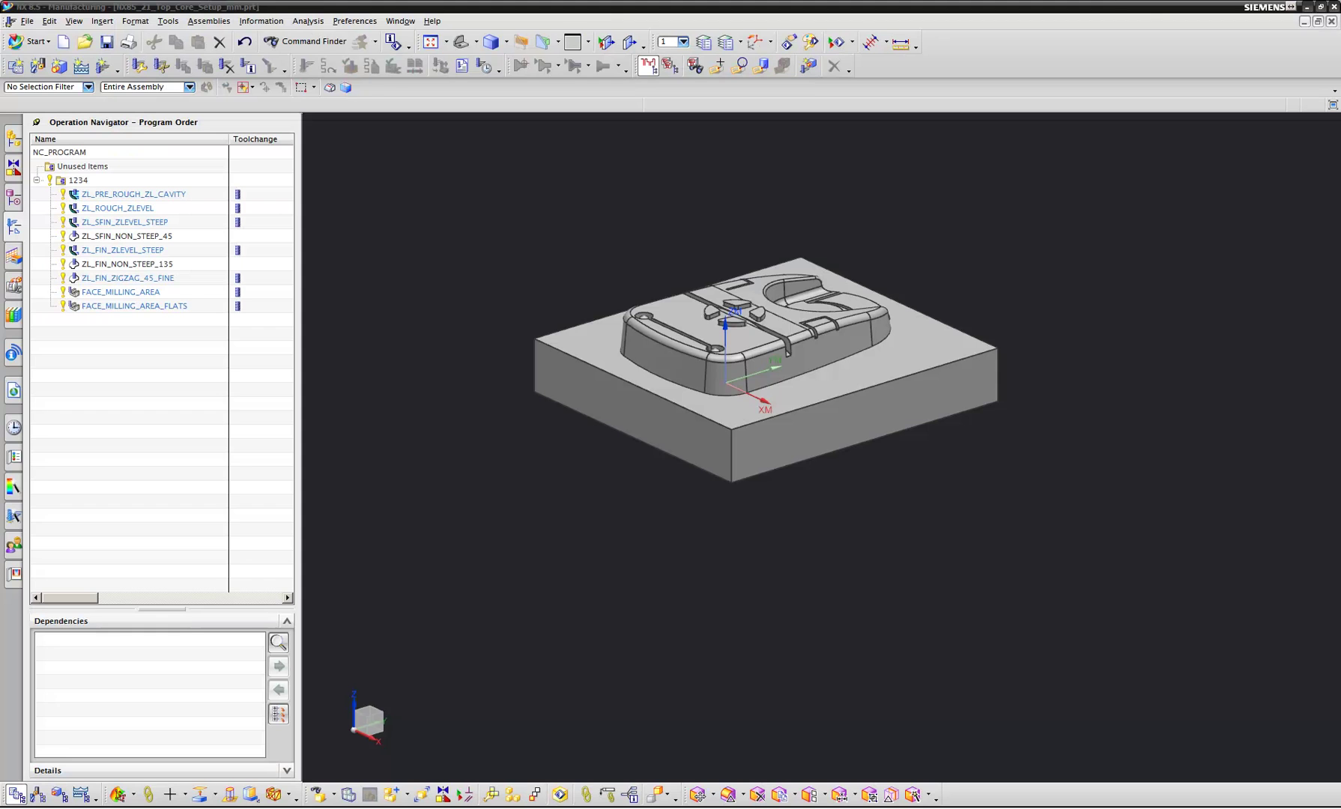
Review NX Help's Online Technical Support links to GTAC and WebKey account, then close the menu.
click(434, 23)
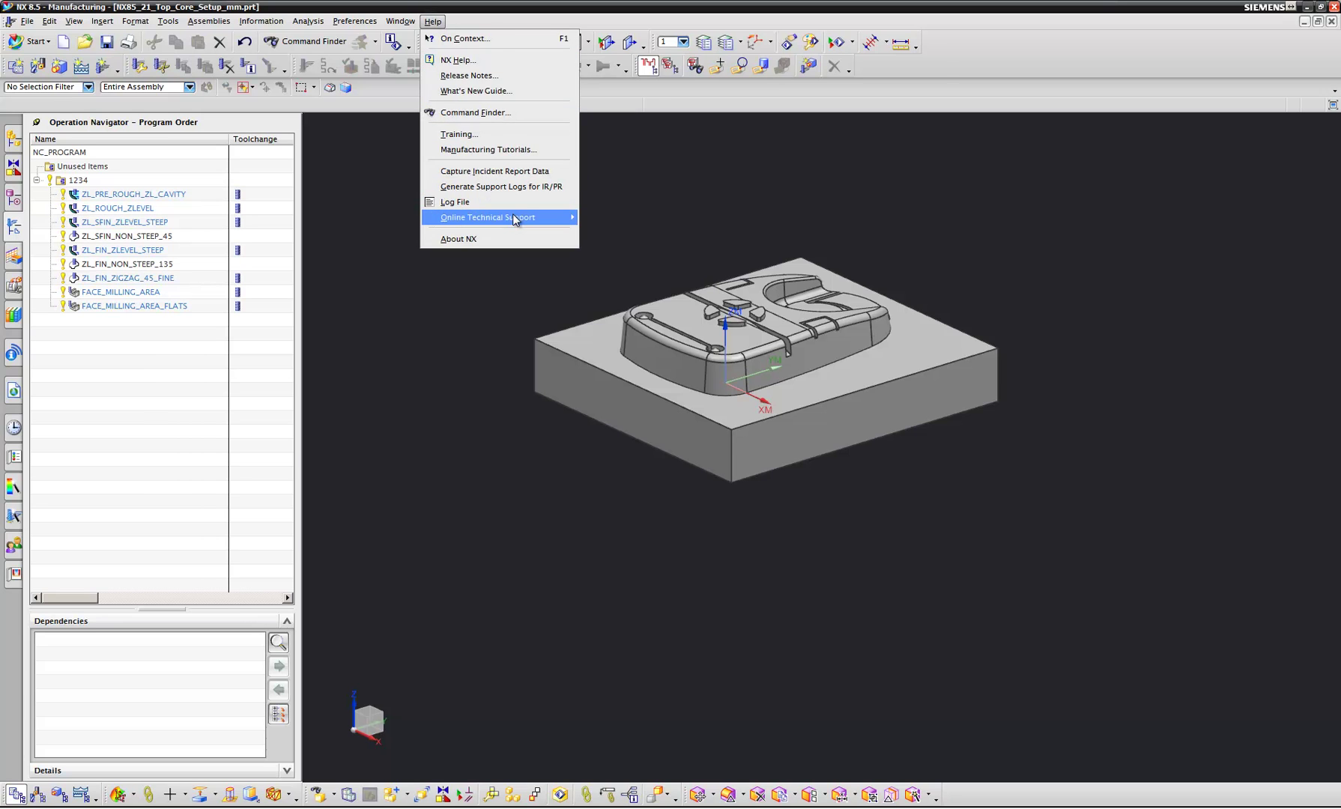
mouse_move(488, 216)
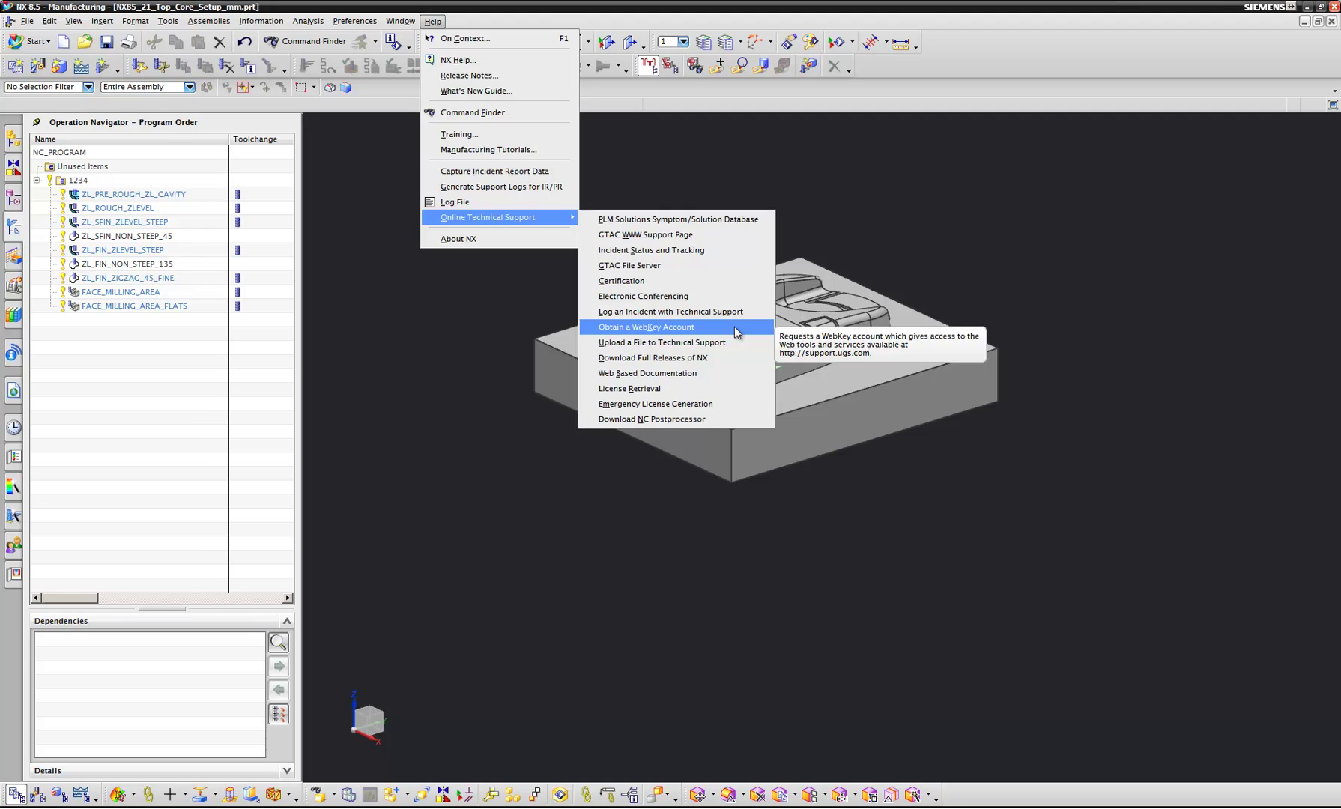
click(737, 237)
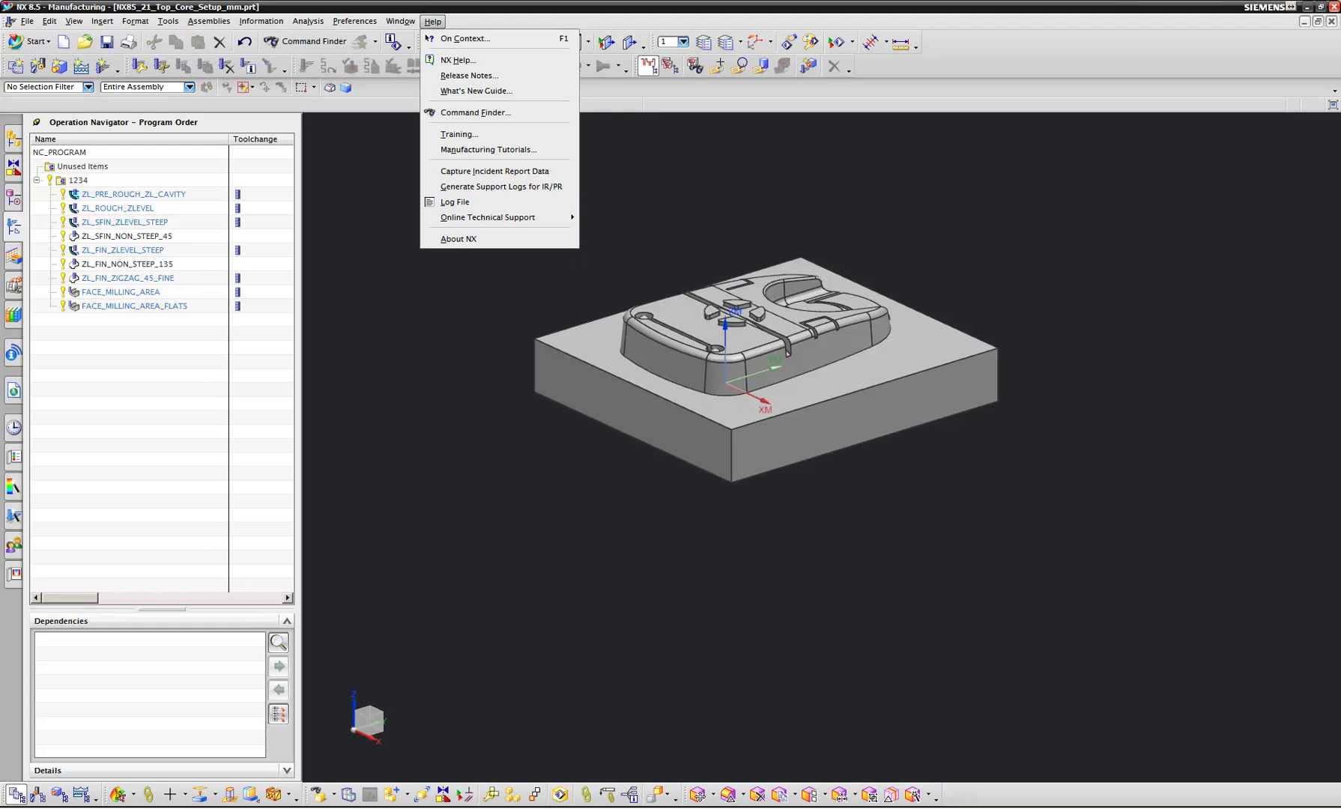